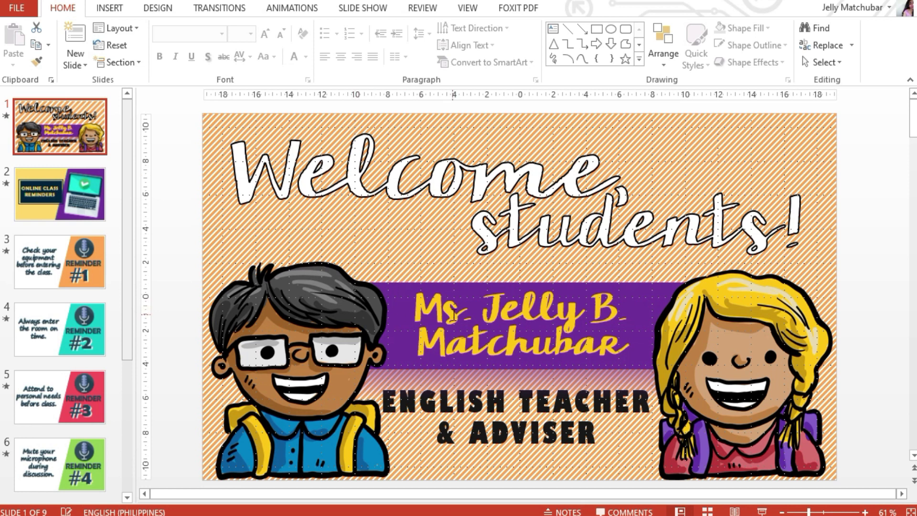
- Select the name banner and 'Welcome students!' title text on slide 1, then show the Insert tools
{"action": "left_click", "coordinate": [495, 403]}
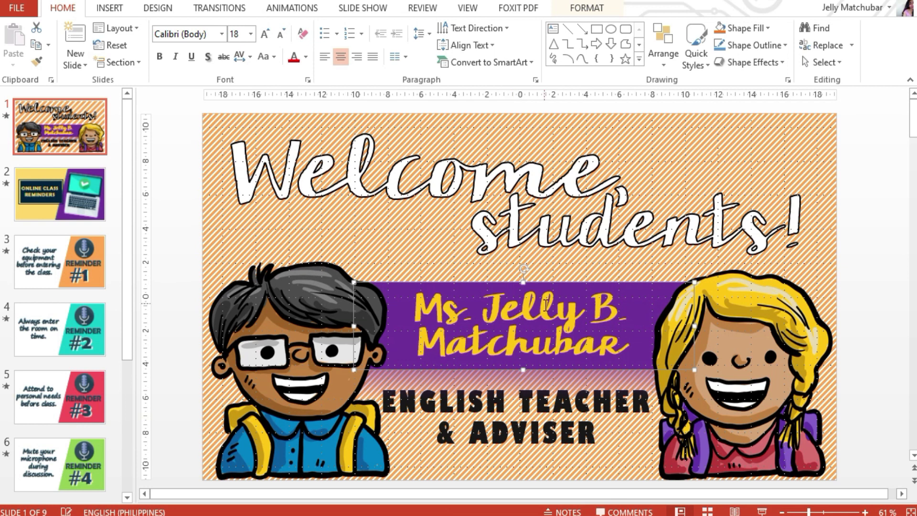
{"action": "left_click", "coordinate": [522, 326]}
{"action": "left_click", "coordinate": [451, 175]}
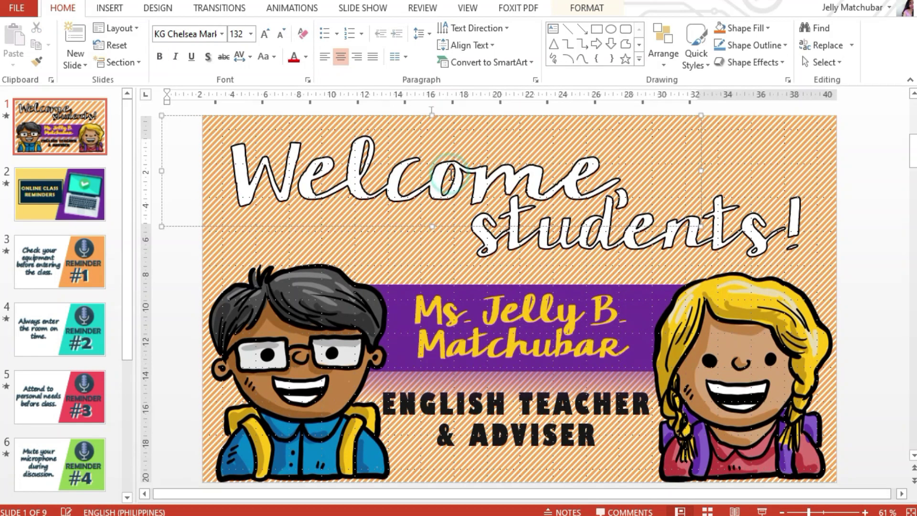
{"action": "left_click", "coordinate": [509, 426]}
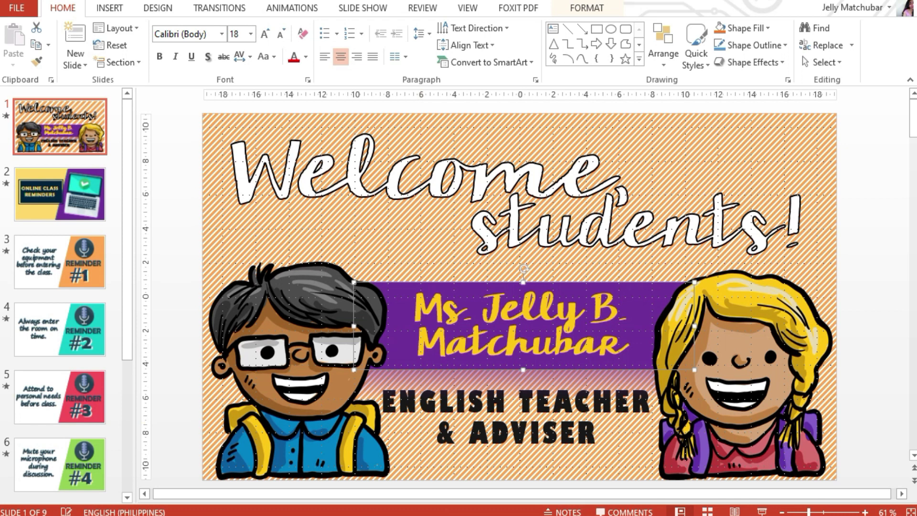
{"action": "left_click", "coordinate": [110, 8]}
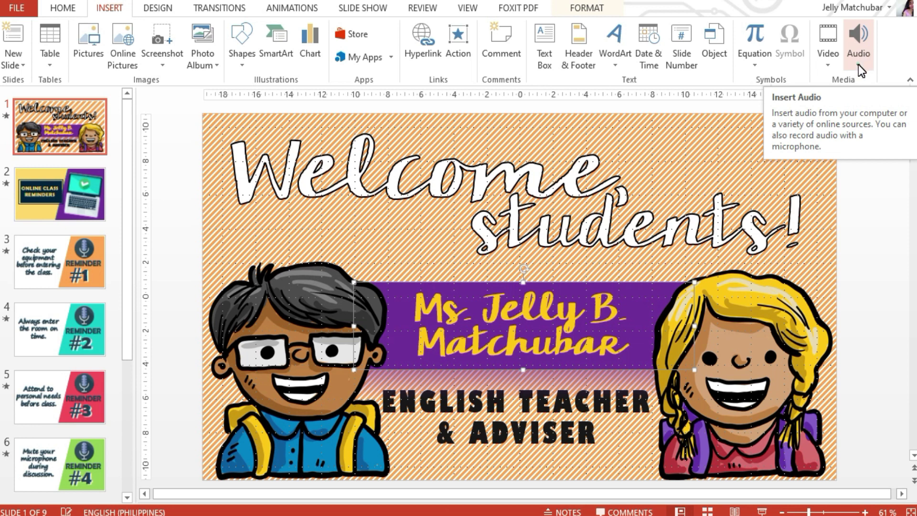
- Record a narration for the title slide while reading the Notepad script placed alongside
{"action": "left_click", "coordinate": [858, 65]}
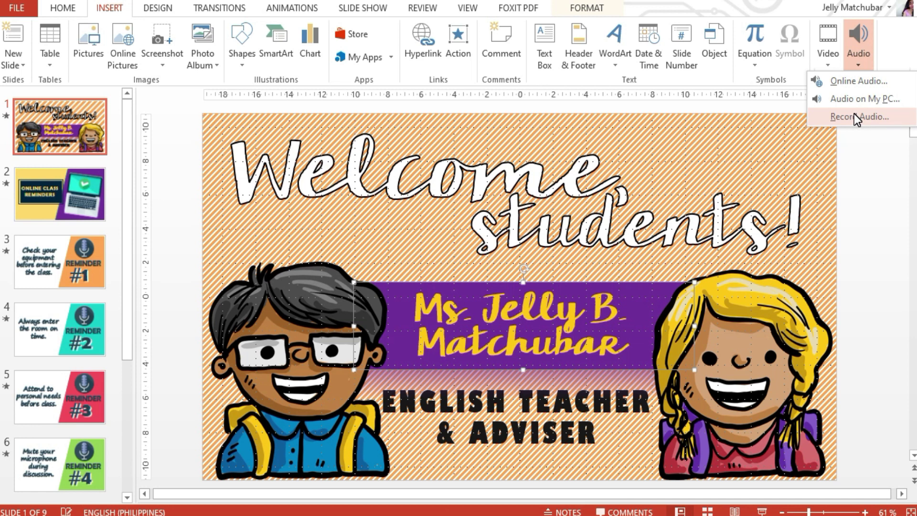
{"action": "left_click", "coordinate": [854, 116]}
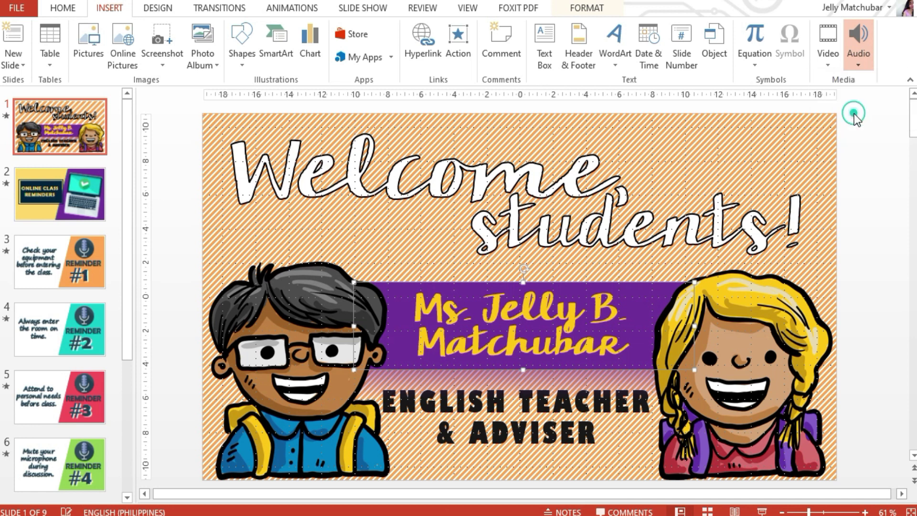
{"action": "key", "text": "alt+Tab"}
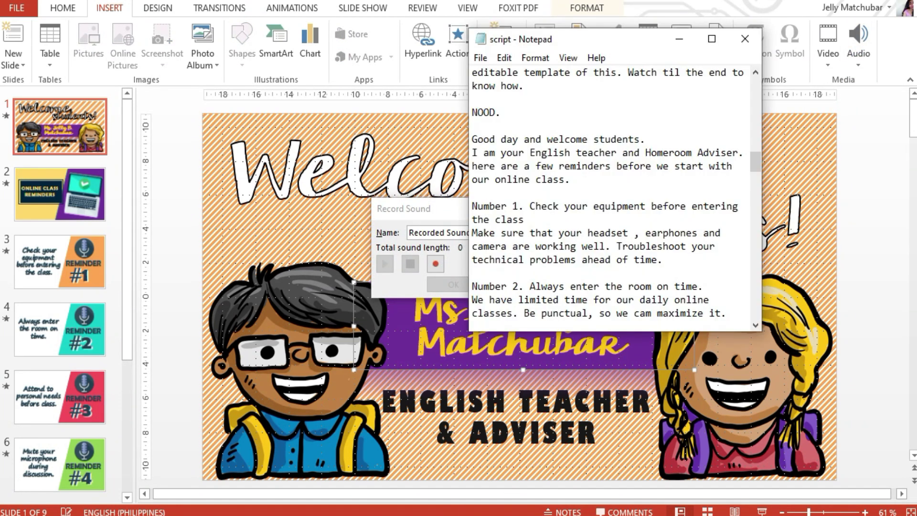
{"action": "left_click_drag", "start_coordinate": [628, 41], "coordinate": [760, 71]}
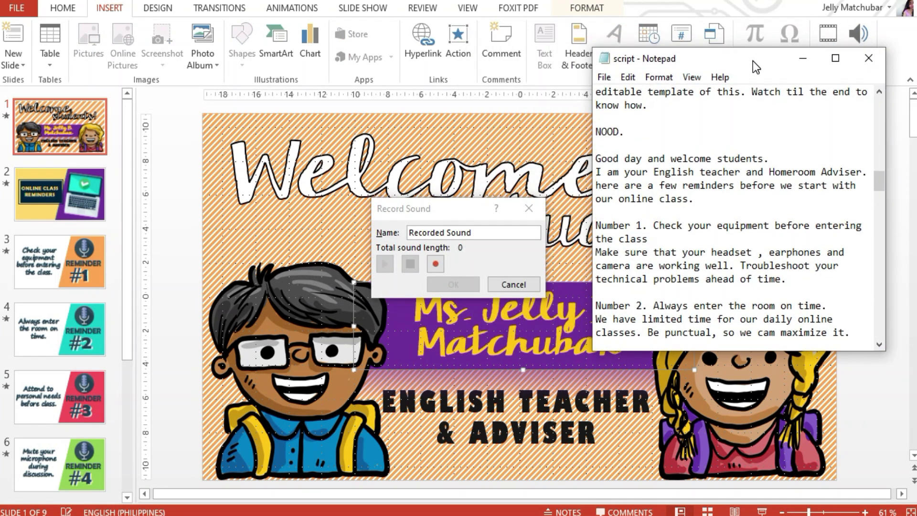
{"action": "scroll", "coordinate": [879, 191], "scroll_direction": "down", "scroll_amount": 1}
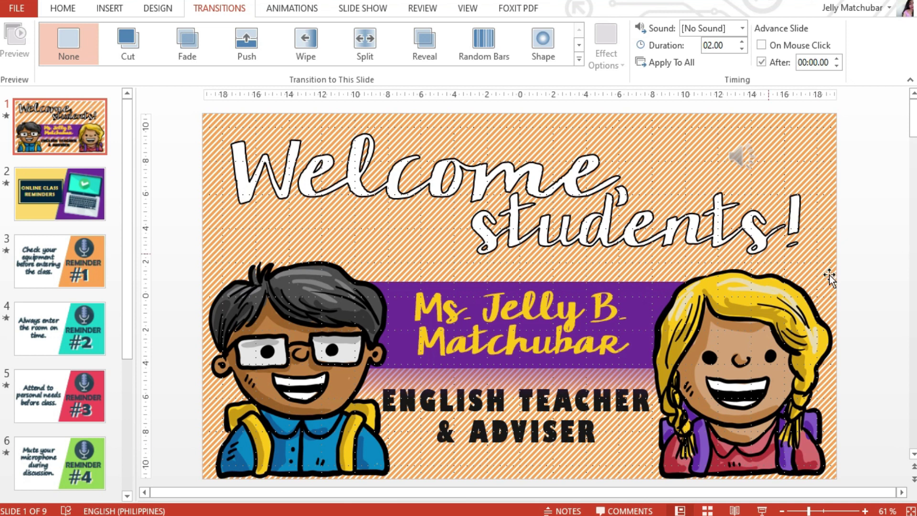
- Trim the title slide's narration to 00:03.017–00:14.541 and preview the trimmed clip
{"action": "left_click", "coordinate": [743, 154]}
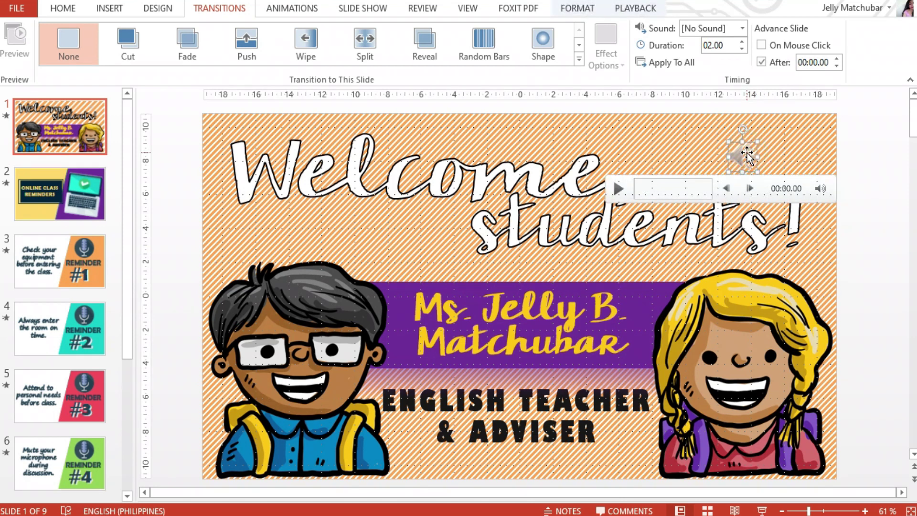
{"action": "left_click", "coordinate": [636, 9]}
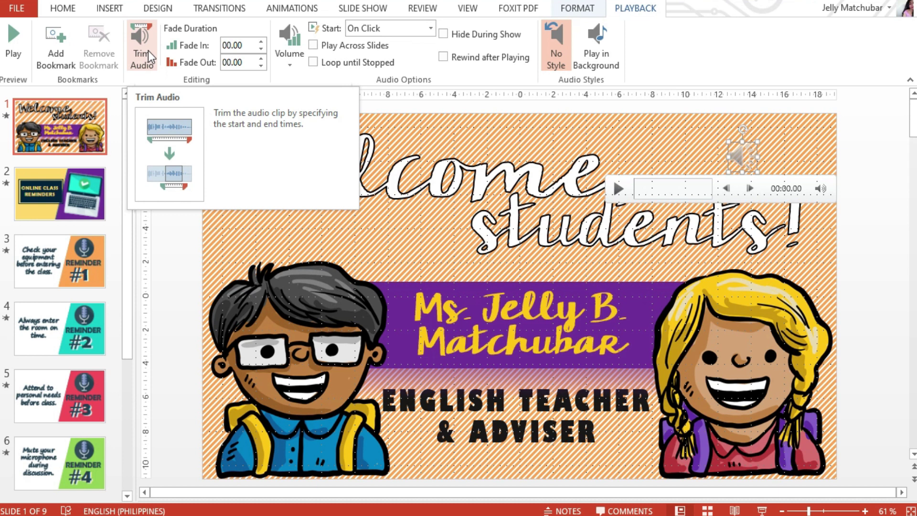
{"action": "left_click", "coordinate": [143, 54]}
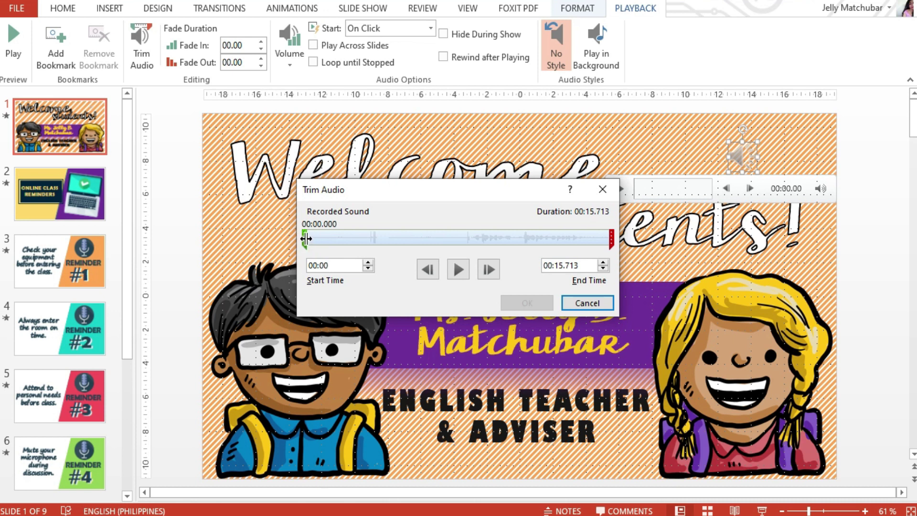
{"action": "left_click_drag", "start_coordinate": [305, 239], "coordinate": [365, 248]}
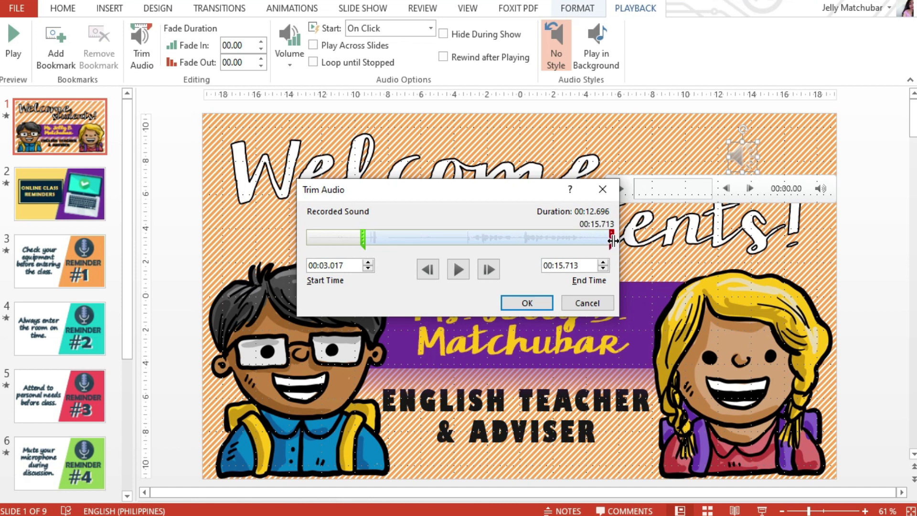
{"action": "left_click_drag", "start_coordinate": [612, 241], "coordinate": [591, 240]}
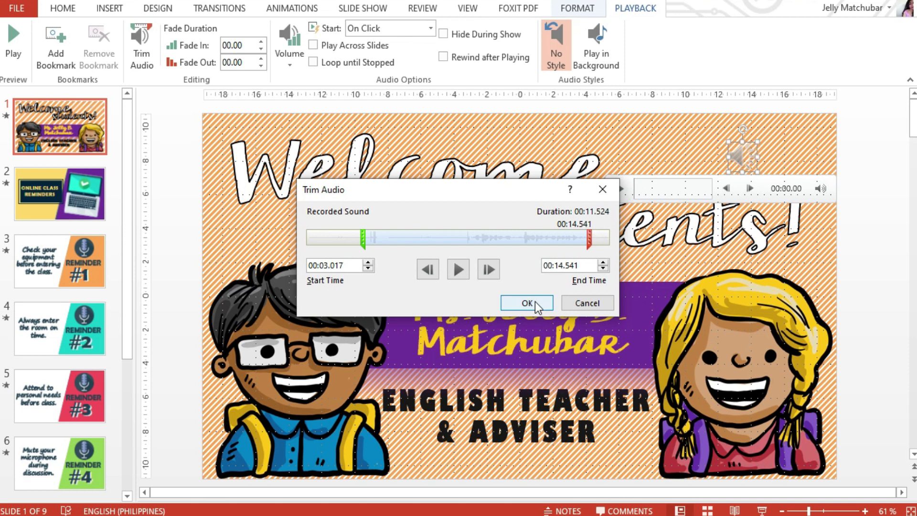
{"action": "left_click", "coordinate": [530, 303]}
{"action": "left_click", "coordinate": [618, 188]}
{"action": "left_click", "coordinate": [618, 188]}
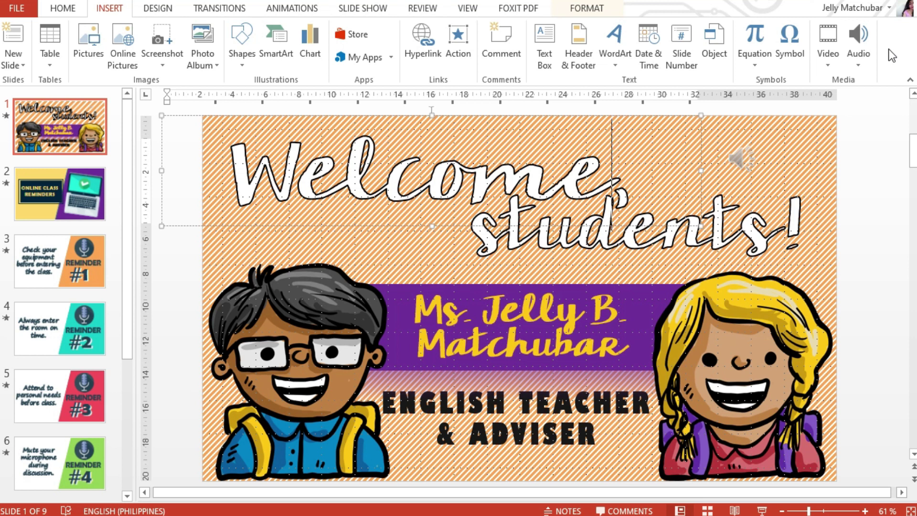
- Record a narration from the script on the Online Class Reminders slide and insert it
{"action": "left_click", "coordinate": [425, 253]}
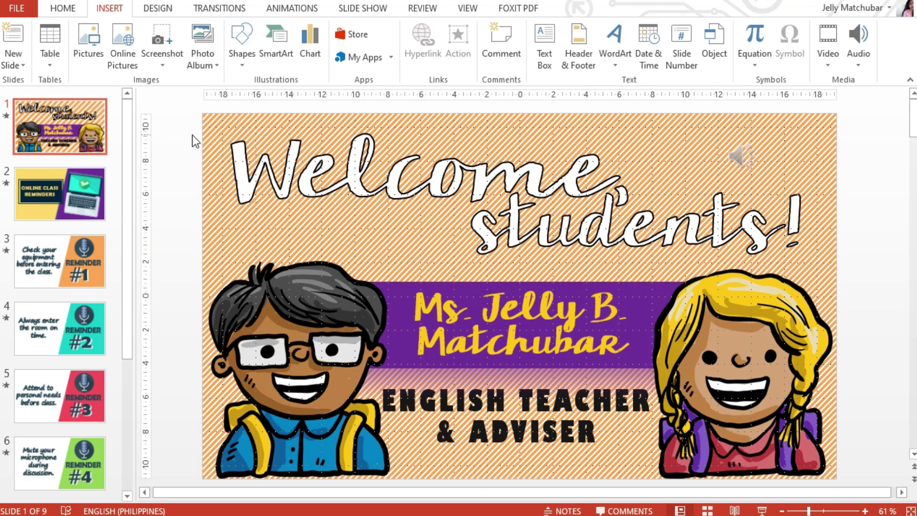
{"action": "left_click", "coordinate": [78, 181]}
{"action": "left_click", "coordinate": [66, 244]}
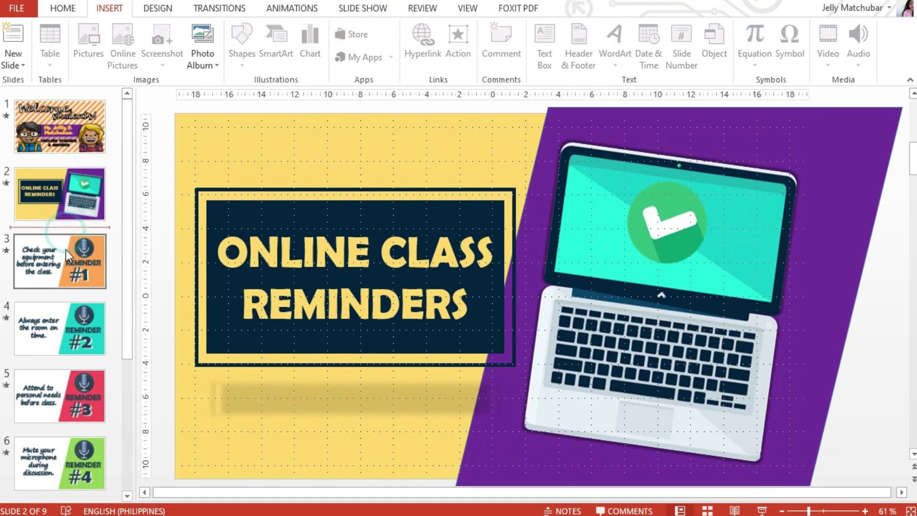
{"action": "left_click", "coordinate": [68, 316]}
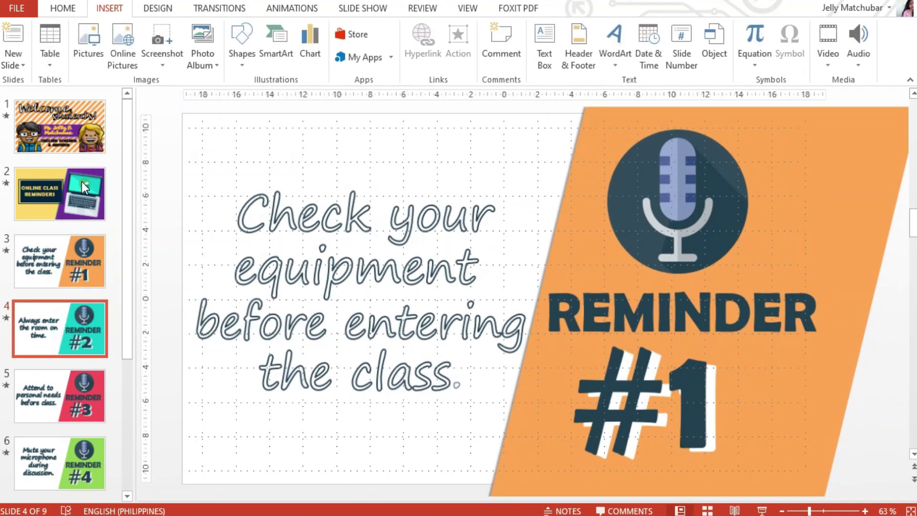
{"action": "left_click", "coordinate": [82, 181]}
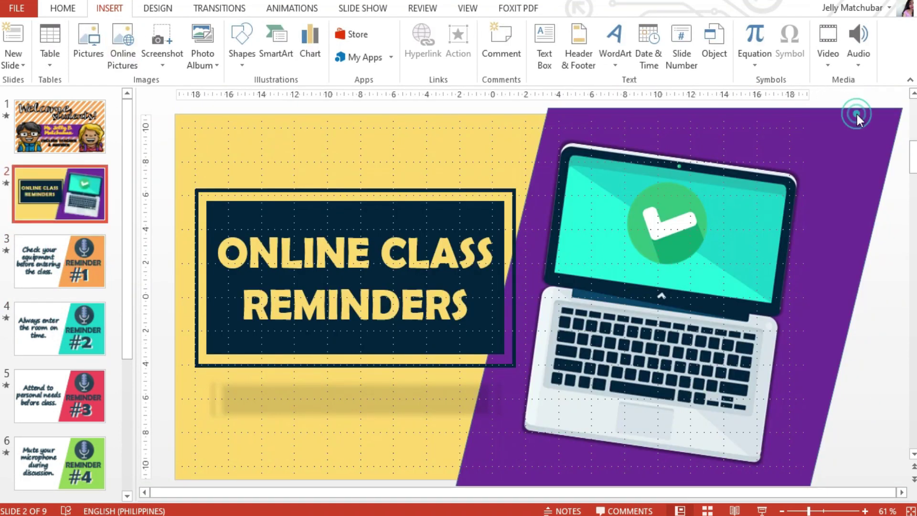
{"action": "left_click", "coordinate": [440, 263]}
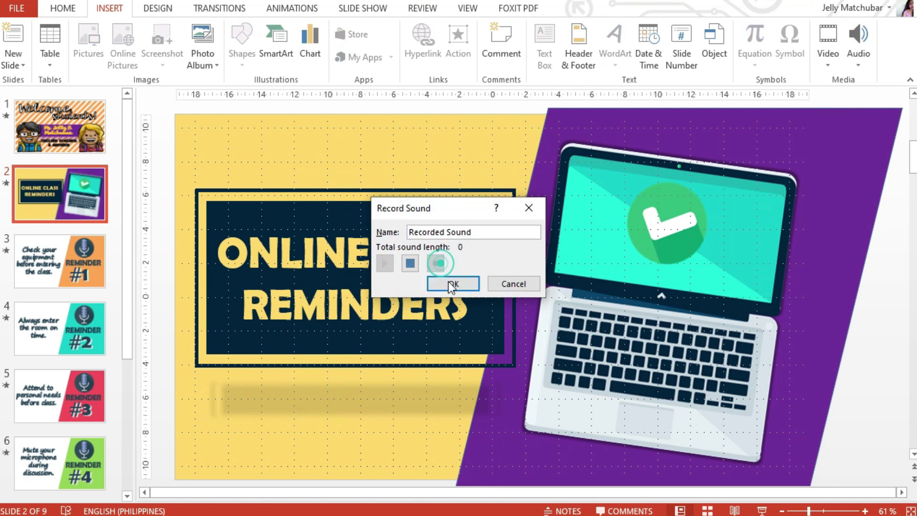
{"action": "key", "text": "alt+Tab"}
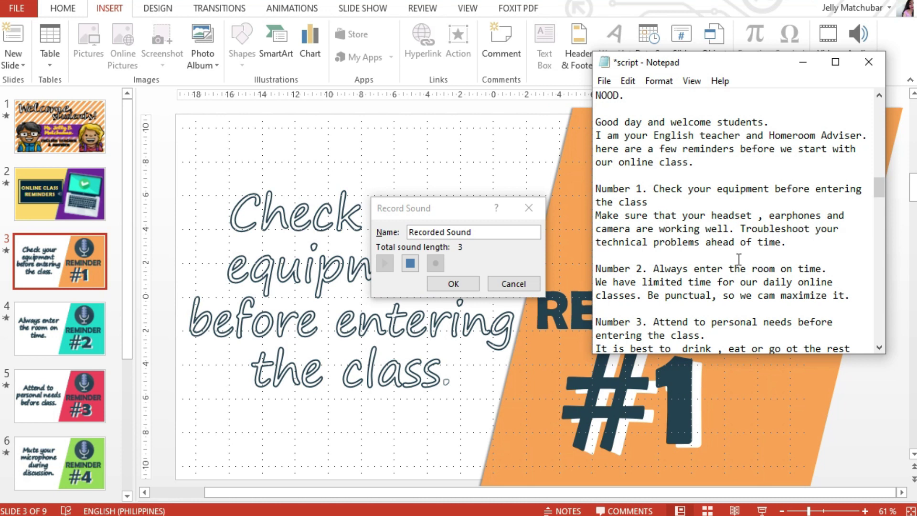
{"action": "left_click", "coordinate": [451, 285]}
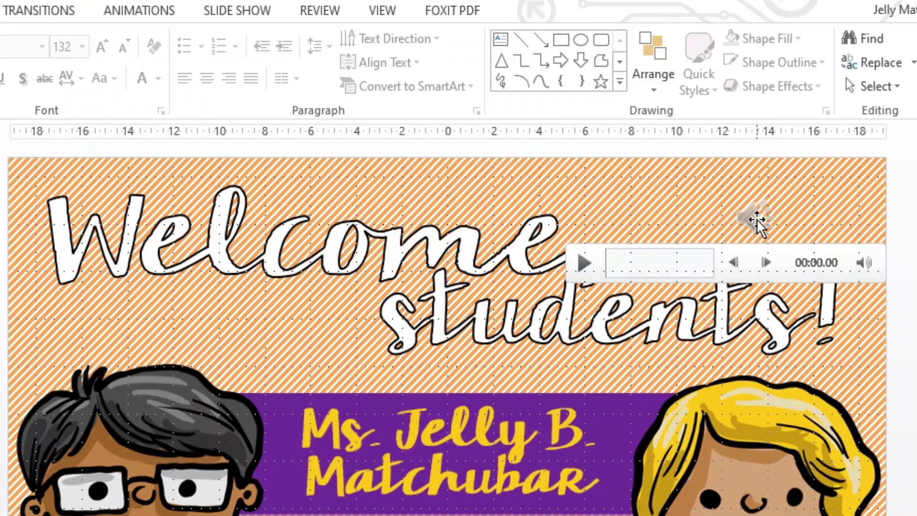
- Set the Welcome slide's narration audio to start Automatically
{"action": "left_click", "coordinate": [736, 158]}
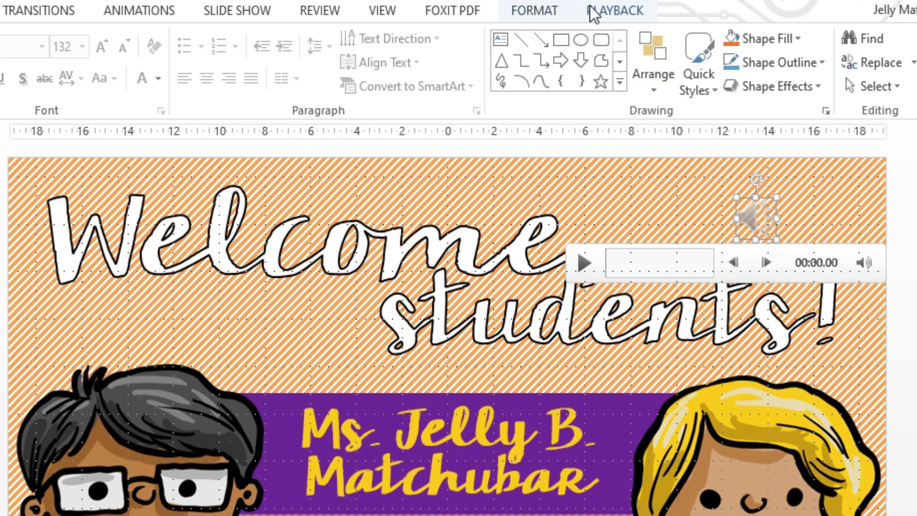
{"action": "left_click", "coordinate": [612, 13]}
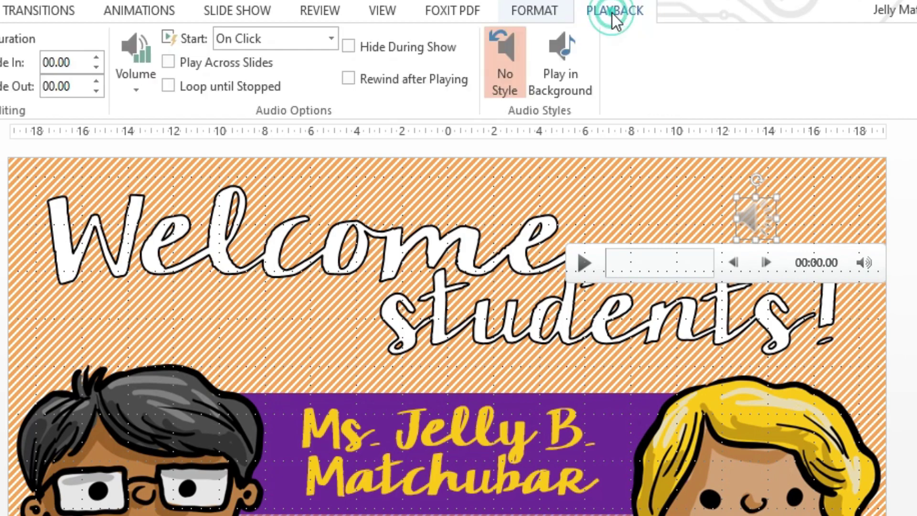
{"action": "left_click", "coordinate": [566, 182]}
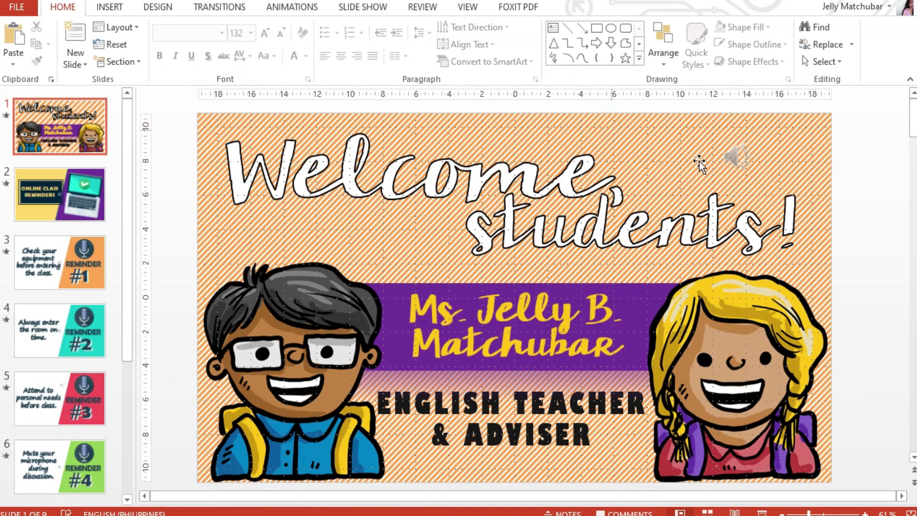
{"action": "left_click", "coordinate": [742, 163]}
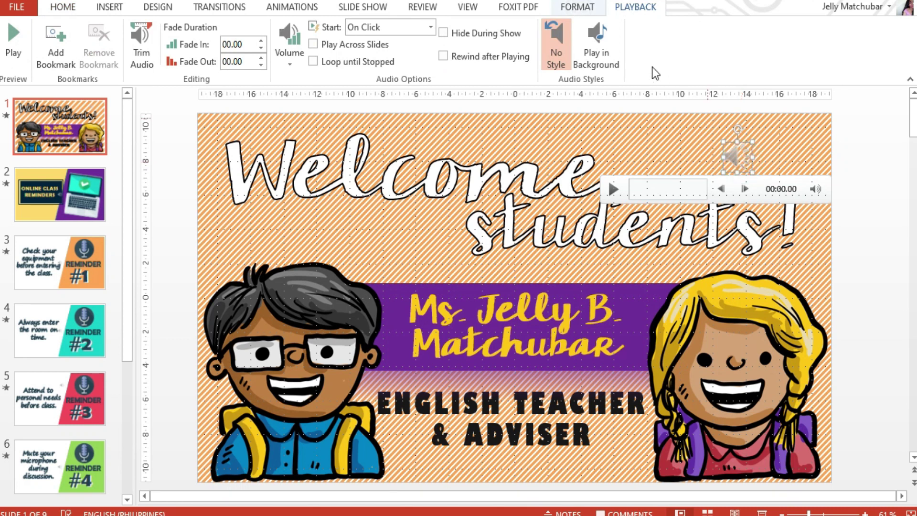
{"action": "left_click", "coordinate": [633, 8]}
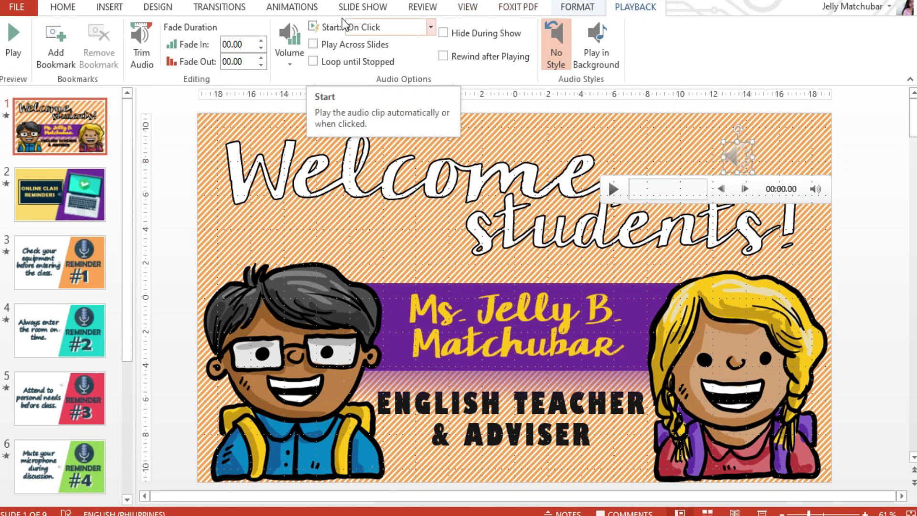
{"action": "left_click", "coordinate": [433, 27]}
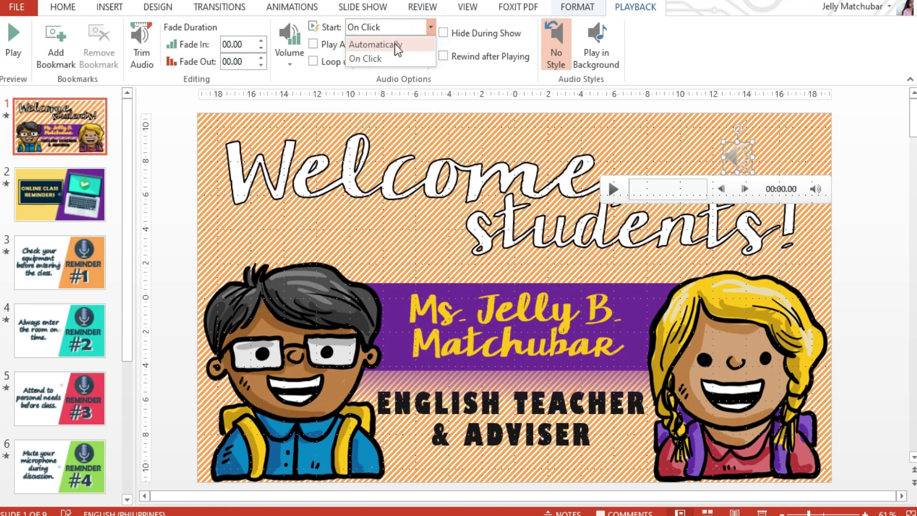
{"action": "left_click", "coordinate": [391, 44]}
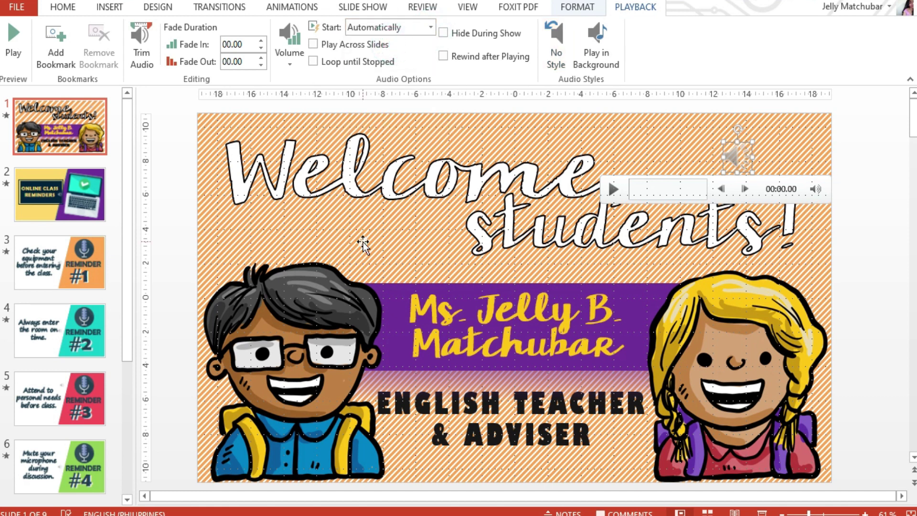
- Select the Online Class Reminders slide's narration and open its Start timing choices
{"action": "left_click", "coordinate": [70, 193]}
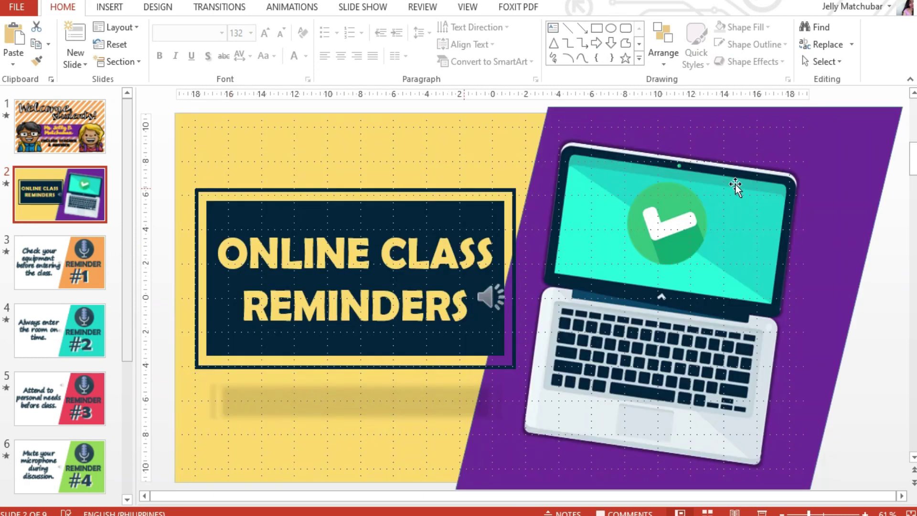
{"action": "left_click", "coordinate": [491, 296]}
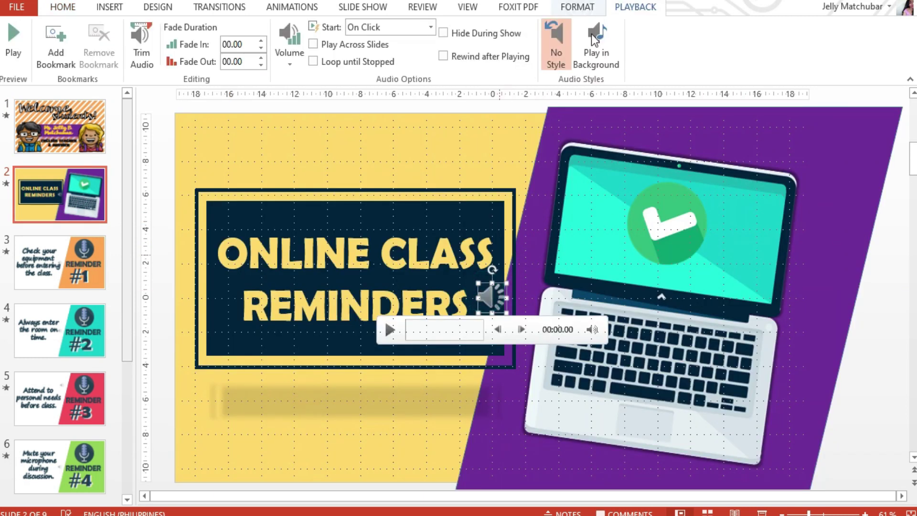
{"action": "left_click", "coordinate": [430, 27]}
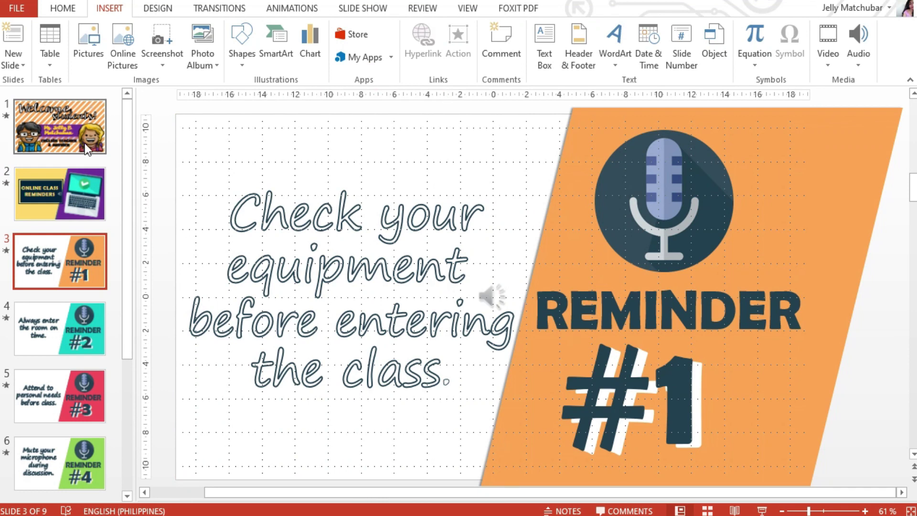
{"action": "left_click", "coordinate": [81, 137]}
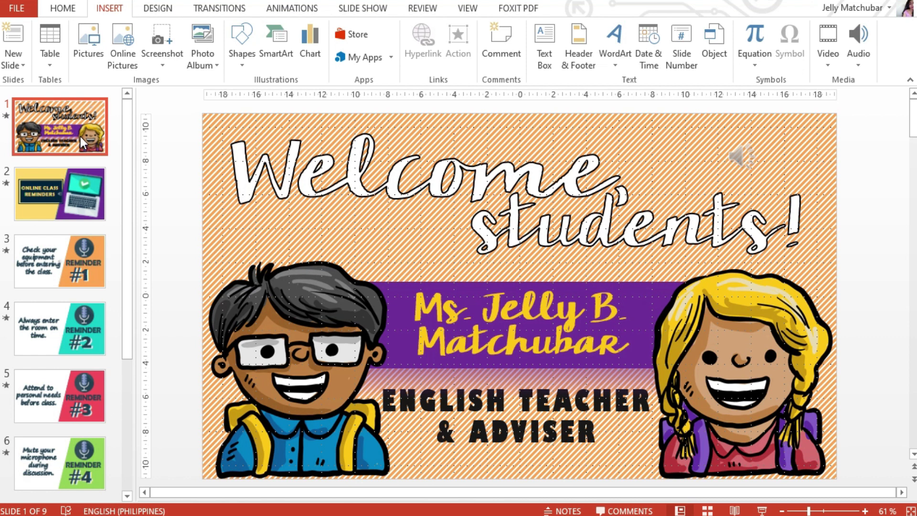
{"action": "left_click", "coordinate": [76, 188]}
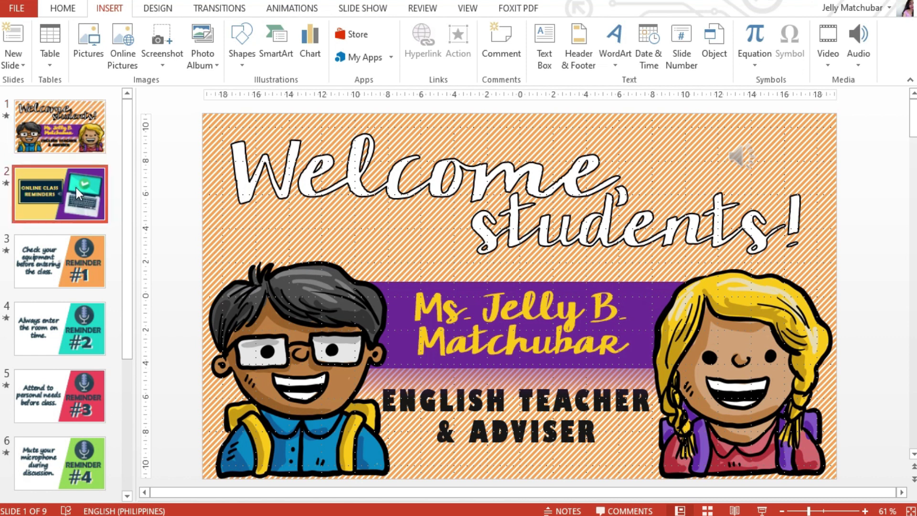
- Apply the Pan transition to the Online Class Reminders slide, then scroll down to Class Requirements
{"action": "left_click", "coordinate": [234, 10]}
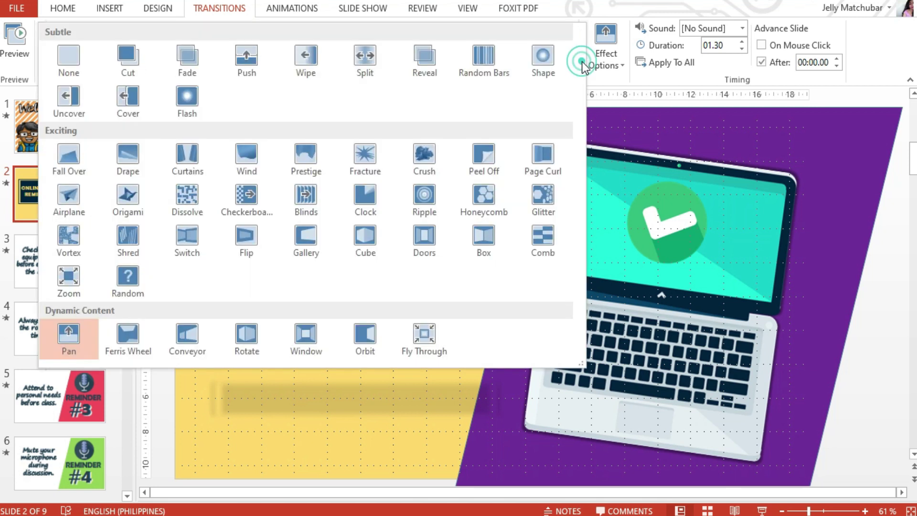
{"action": "left_click", "coordinate": [579, 59]}
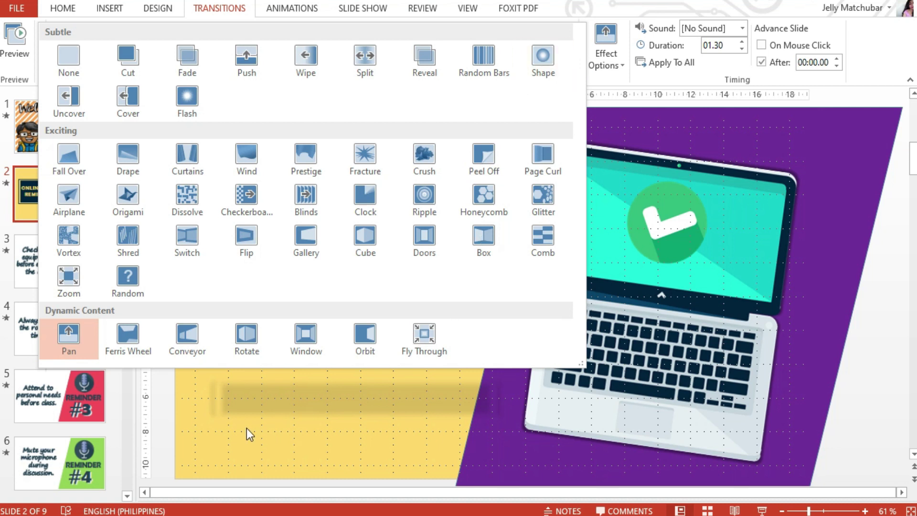
{"action": "left_click", "coordinate": [67, 335]}
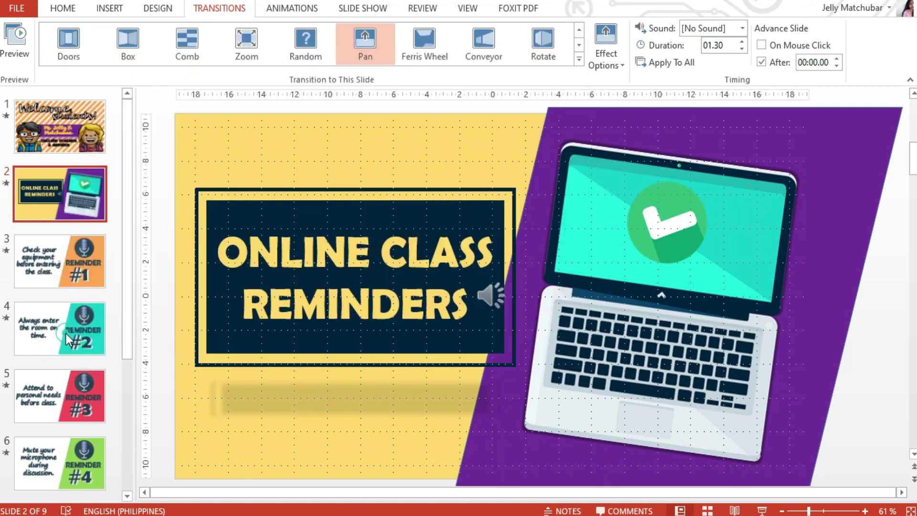
{"action": "left_click", "coordinate": [70, 284]}
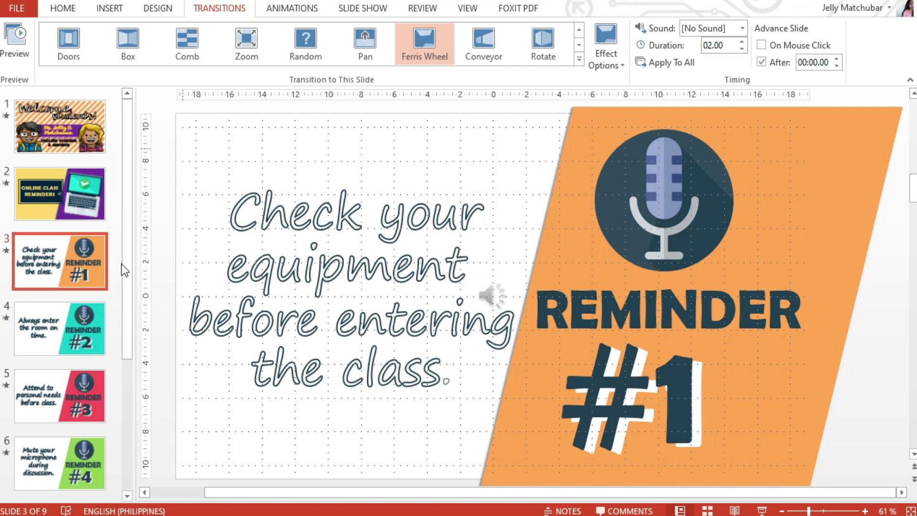
{"action": "left_click_drag", "start_coordinate": [128, 286], "coordinate": [121, 455]}
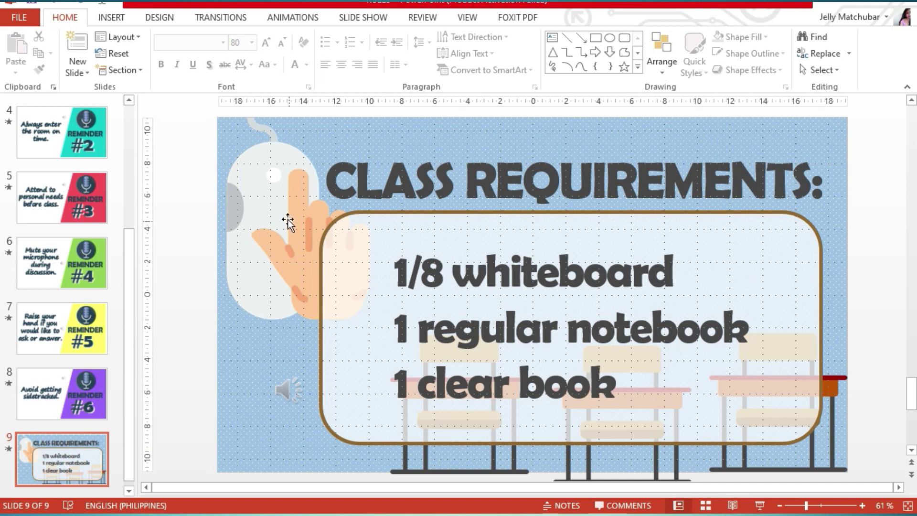
- Save the presentation as RULES on the Desktop with Windows Media Video as the file type
{"action": "left_click", "coordinate": [15, 17]}
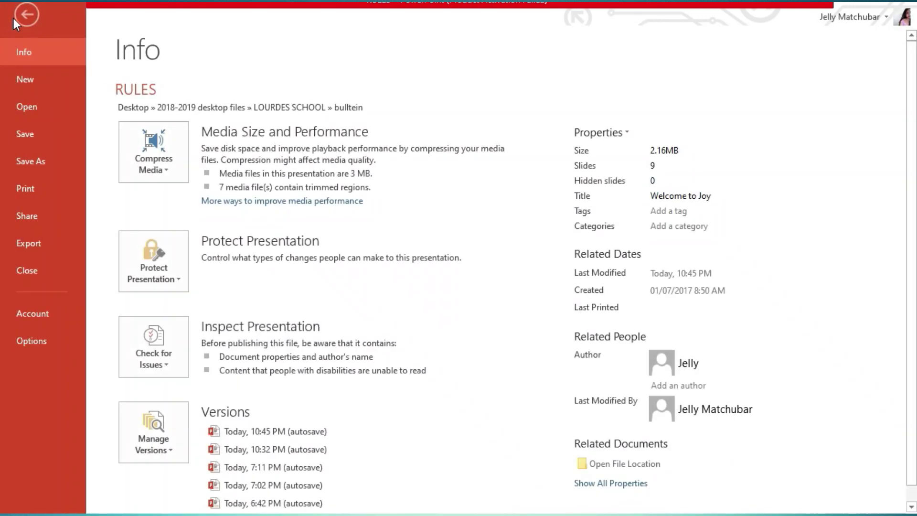
{"action": "left_click", "coordinate": [31, 163]}
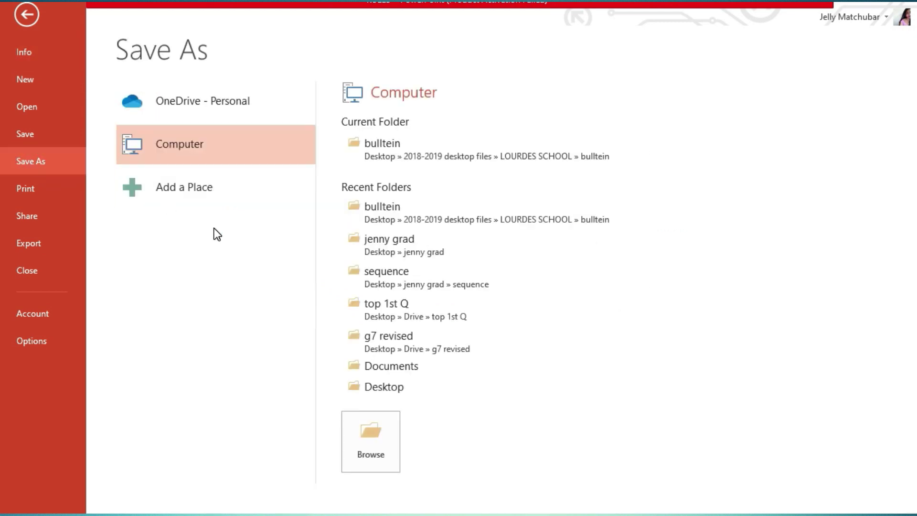
{"action": "left_click", "coordinate": [385, 387]}
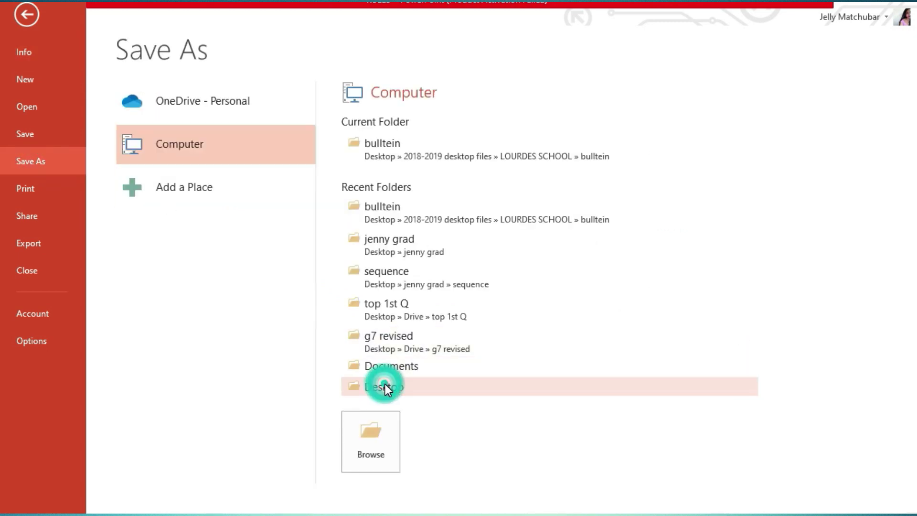
{"action": "left_click", "coordinate": [139, 242]}
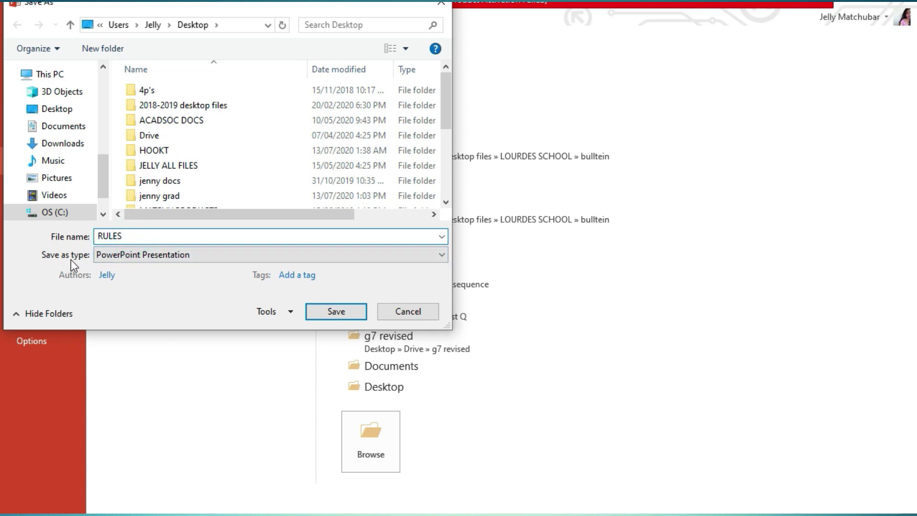
{"action": "left_click", "coordinate": [122, 256]}
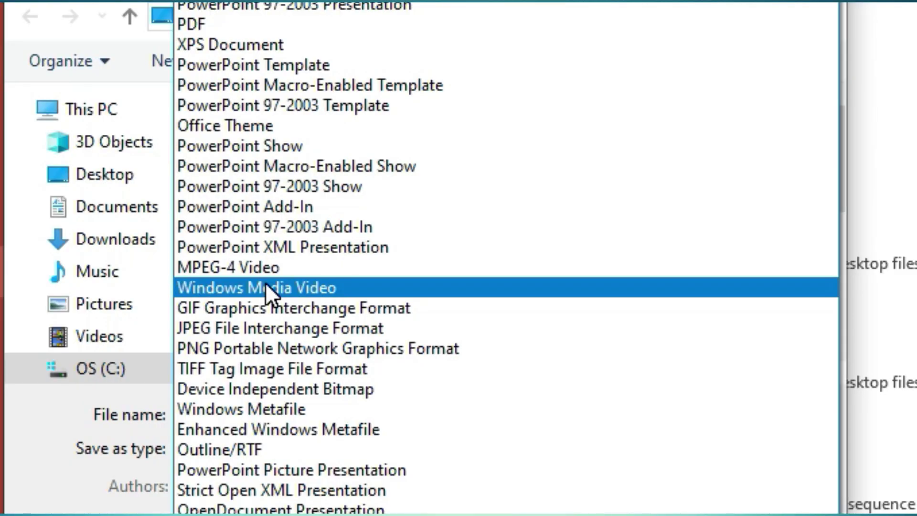
{"action": "left_click", "coordinate": [265, 287]}
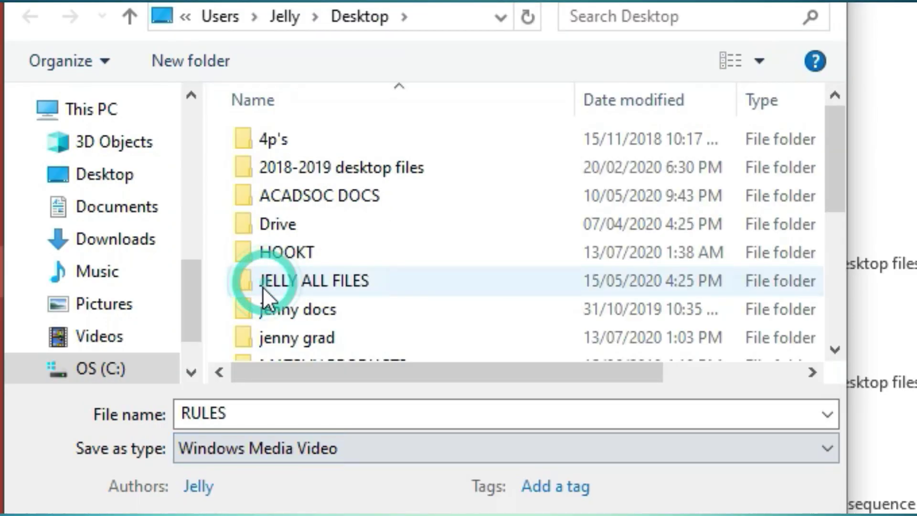